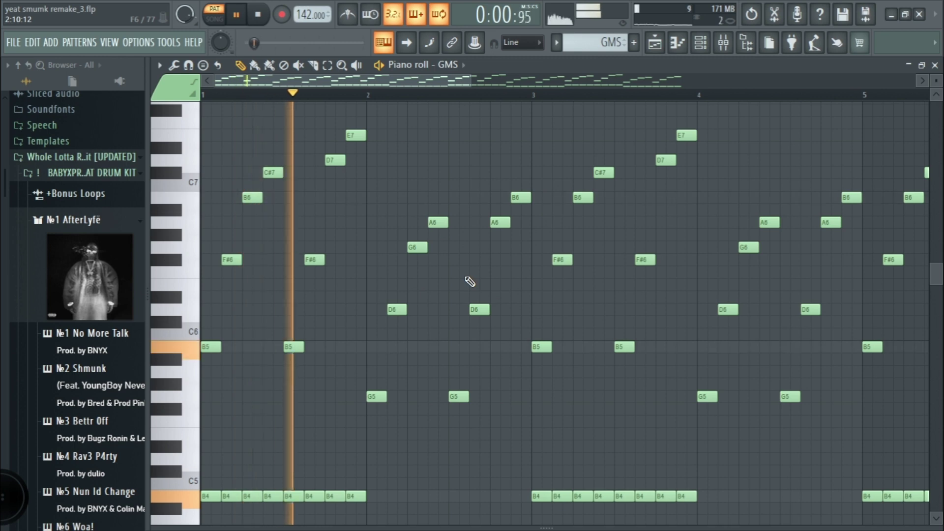
Examine the full GMS melody in the piano roll, including the low B4 and G4 notes
{"action": "scroll", "coordinate": [469, 281], "scroll_direction": "down", "scroll_amount": 1, "text": "ctrl"}
{"action": "scroll", "coordinate": [470, 281], "scroll_direction": "down", "scroll_amount": 1, "text": "ctrl"}
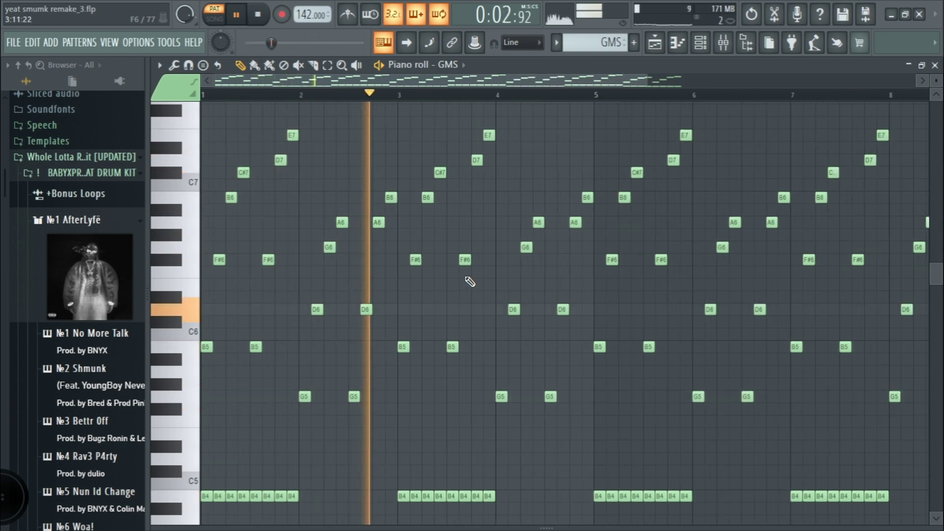
{"action": "scroll", "coordinate": [470, 281], "scroll_direction": "down", "scroll_amount": 2}
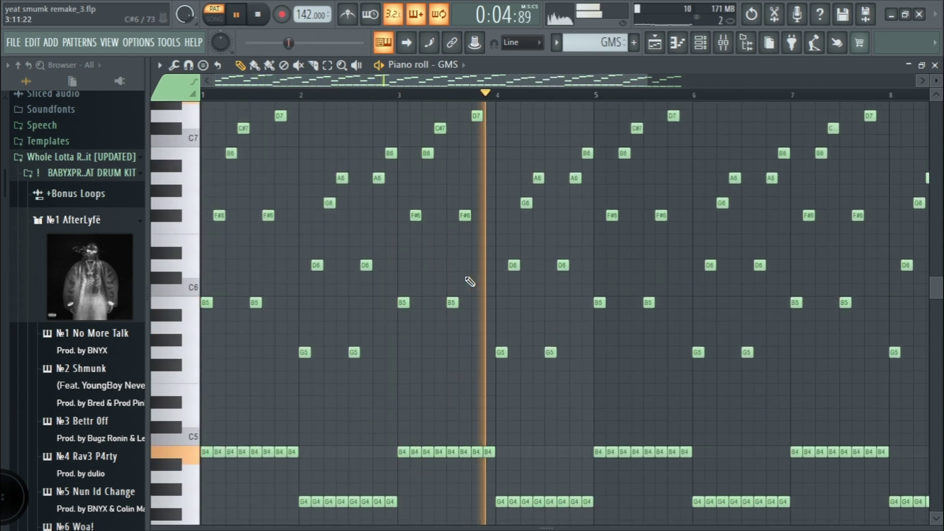
{"action": "scroll", "coordinate": [470, 281], "scroll_direction": "down", "scroll_amount": 1, "text": "ctrl"}
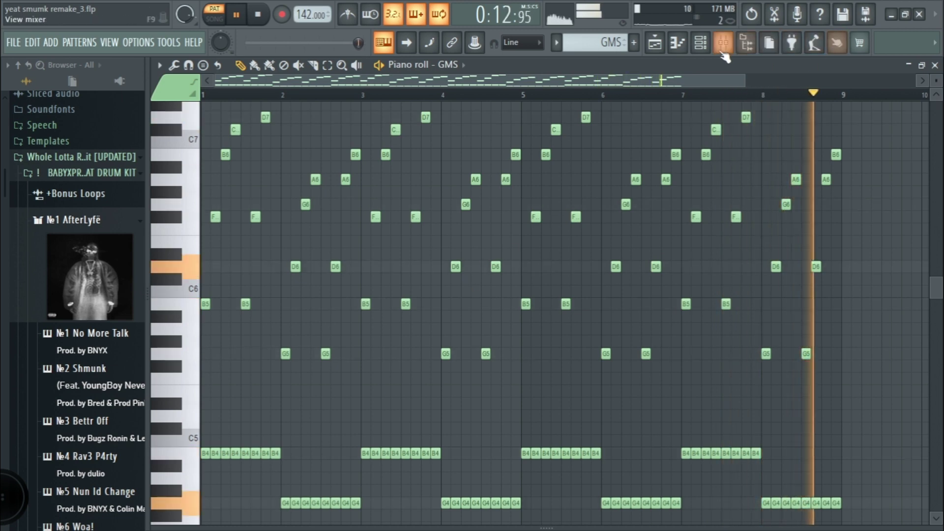
Inspect the GMS channel's synth settings and look through the Basses bank in its presets library
{"action": "left_click", "coordinate": [700, 42]}
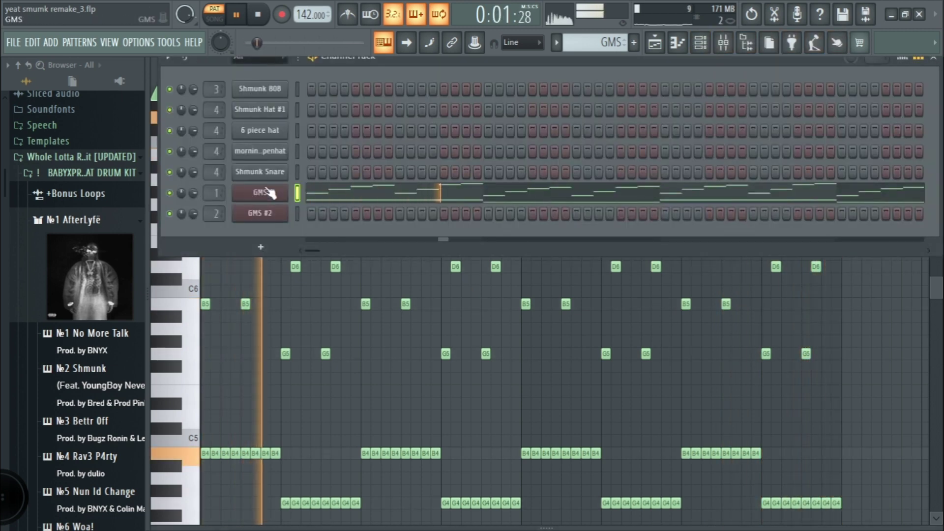
{"action": "left_click", "coordinate": [266, 192]}
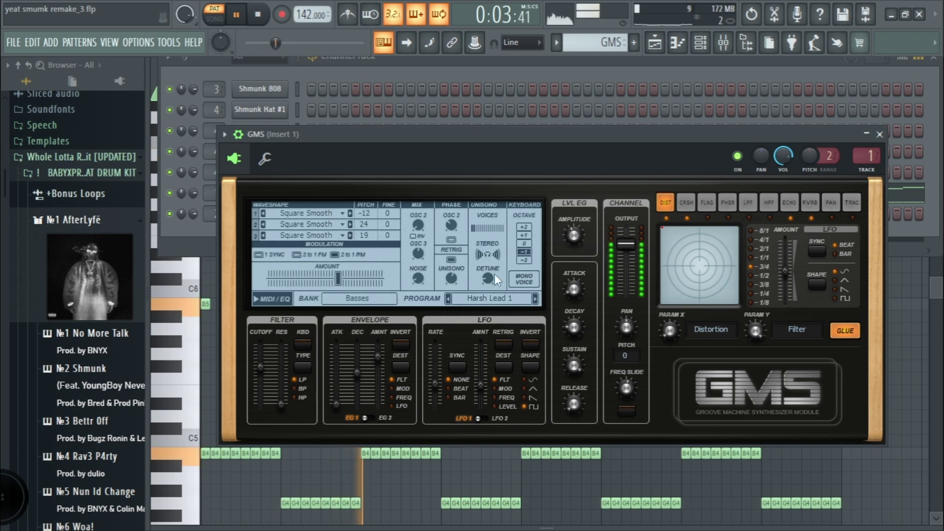
{"action": "left_click", "coordinate": [485, 297]}
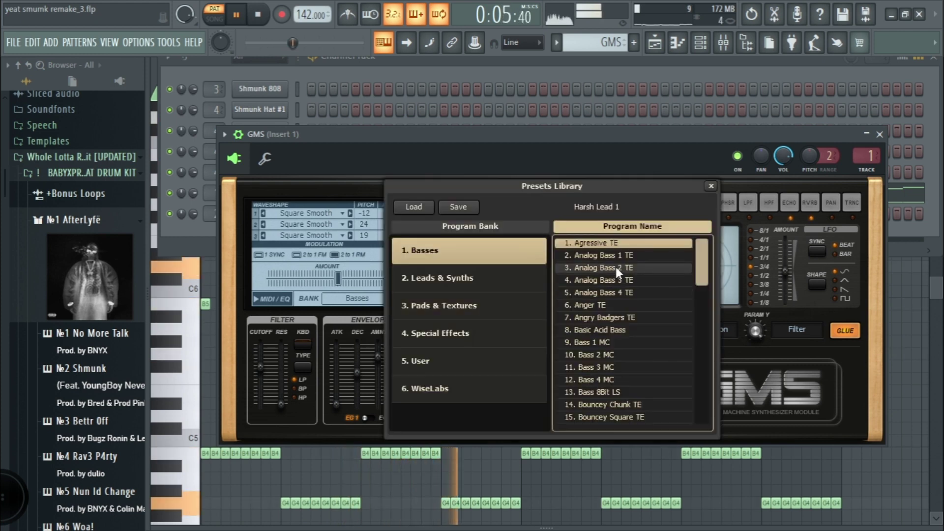
{"action": "scroll", "coordinate": [615, 264], "scroll_direction": "down", "scroll_amount": 13}
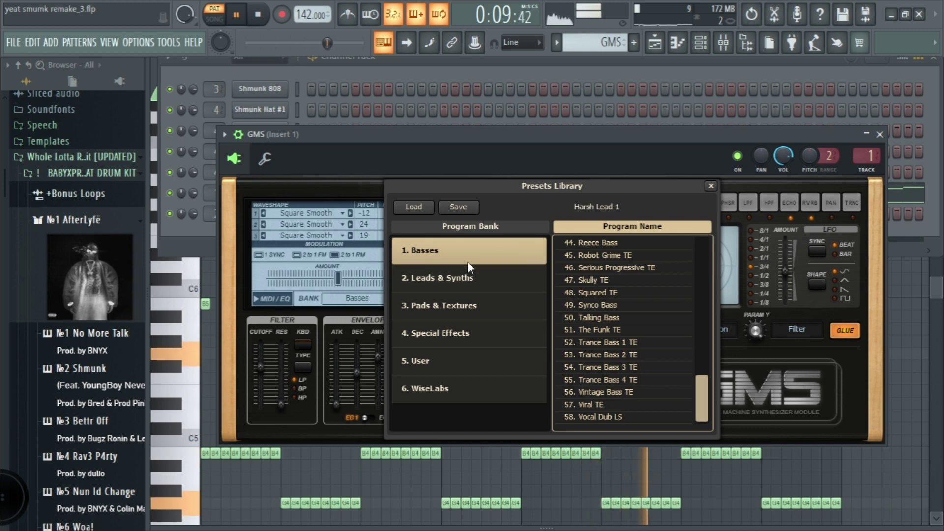
{"action": "left_click", "coordinate": [879, 134]}
Check the effect slots of mixer Insert 1, stop playback and return to the piano roll
{"action": "left_click", "coordinate": [724, 43]}
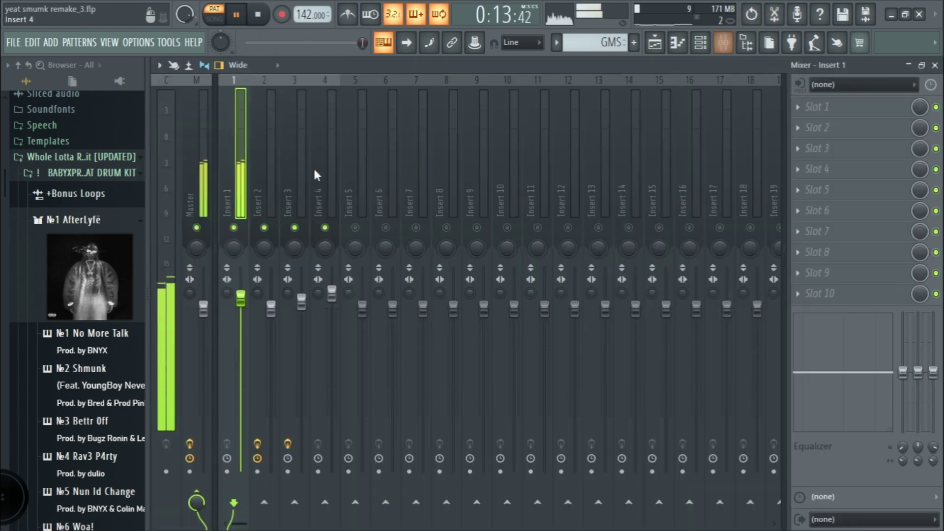
{"action": "key", "text": "space"}
{"action": "left_click", "coordinate": [678, 44]}
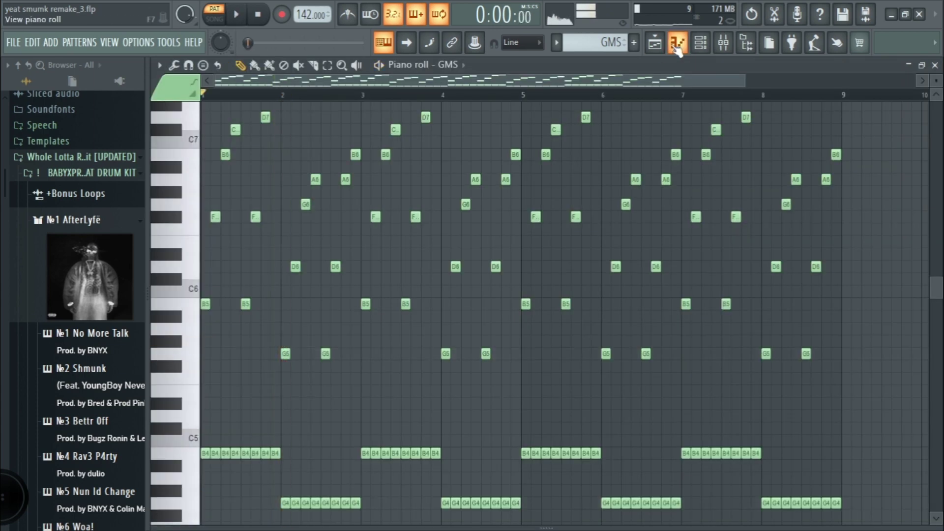
Switch to the GMS #2 pattern and play its notes
{"action": "left_click", "coordinate": [556, 43]}
{"action": "left_click", "coordinate": [579, 141]}
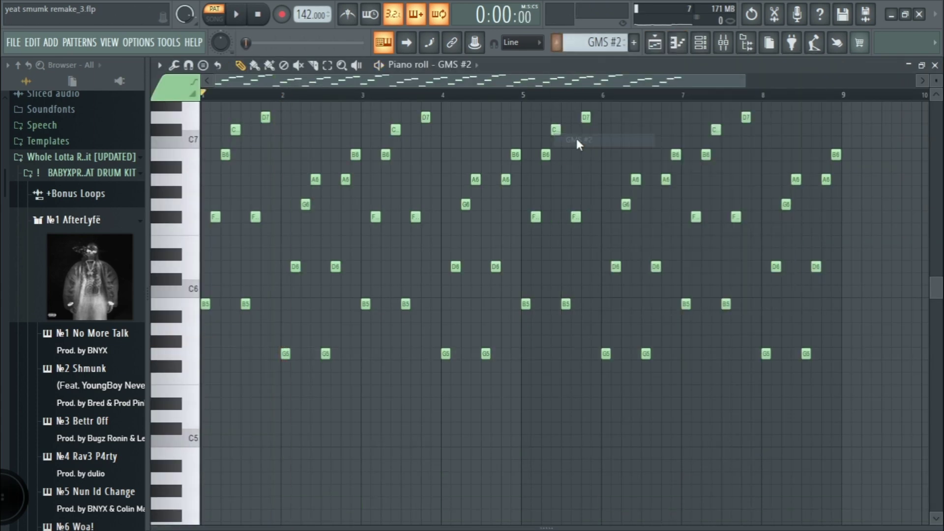
{"action": "key", "text": "space"}
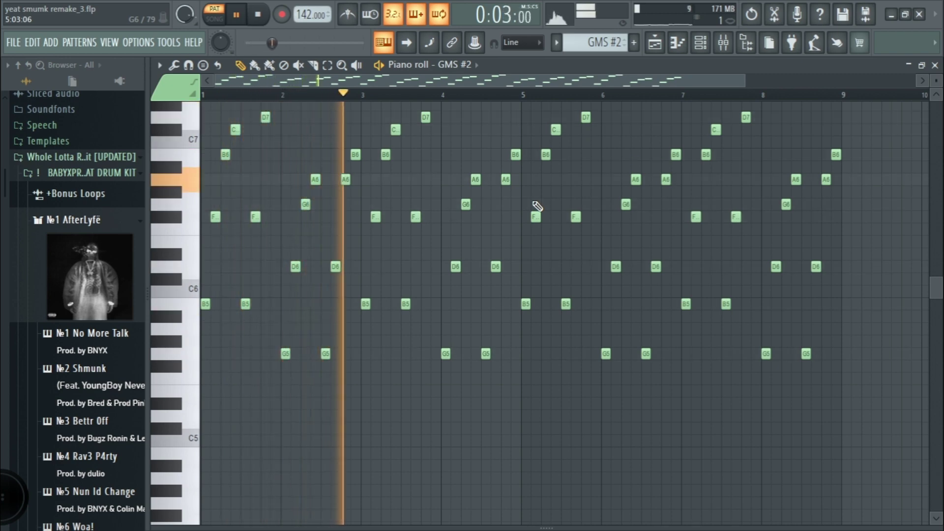
Inspect the synth settings of the GMS #2 channel, then close its plugin window
{"action": "left_click", "coordinate": [700, 43]}
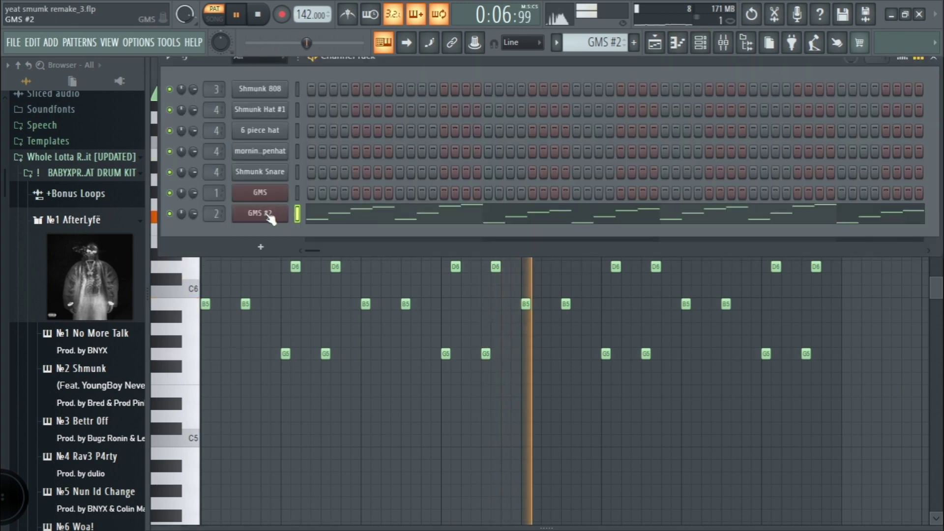
{"action": "left_click", "coordinate": [266, 215]}
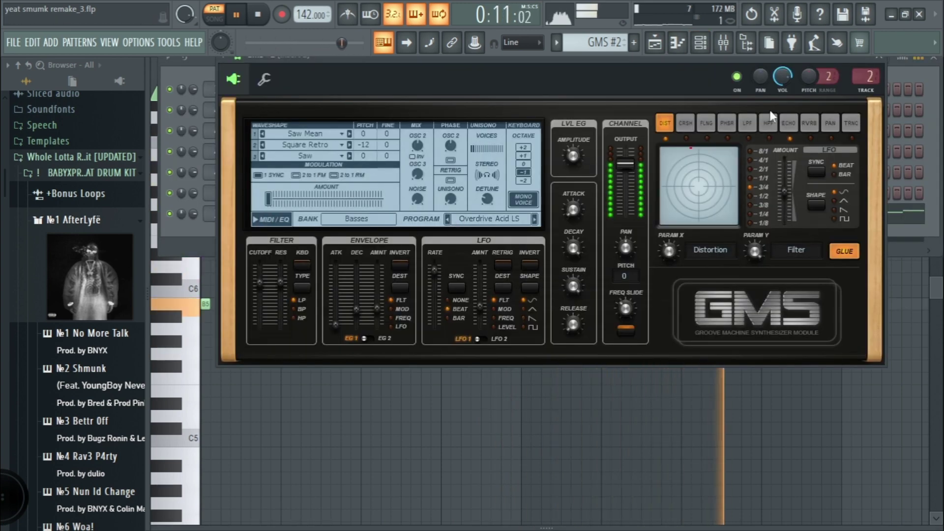
{"action": "left_click", "coordinate": [883, 62]}
Examine the Fruity parametric EQ 2 curve on mixer Insert 2
{"action": "left_click", "coordinate": [723, 43]}
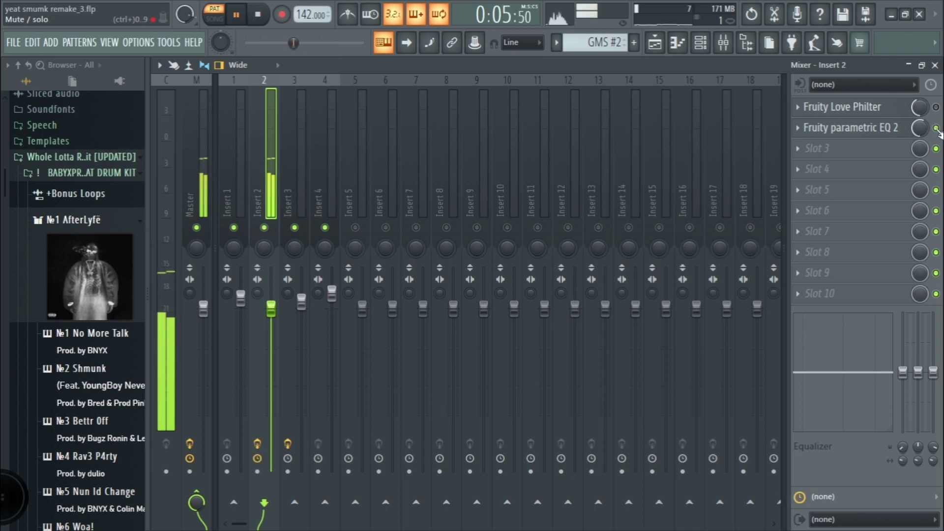
{"action": "left_click", "coordinate": [902, 127]}
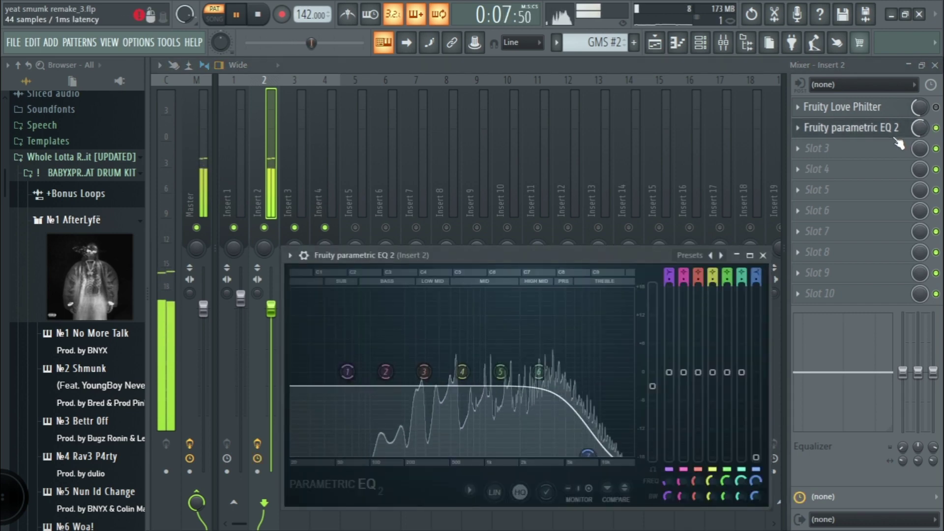
{"action": "left_click", "coordinate": [902, 125]}
Enable Fruity Love Philter on Insert 2 and raise its mix level to 81%
{"action": "left_click", "coordinate": [927, 116]}
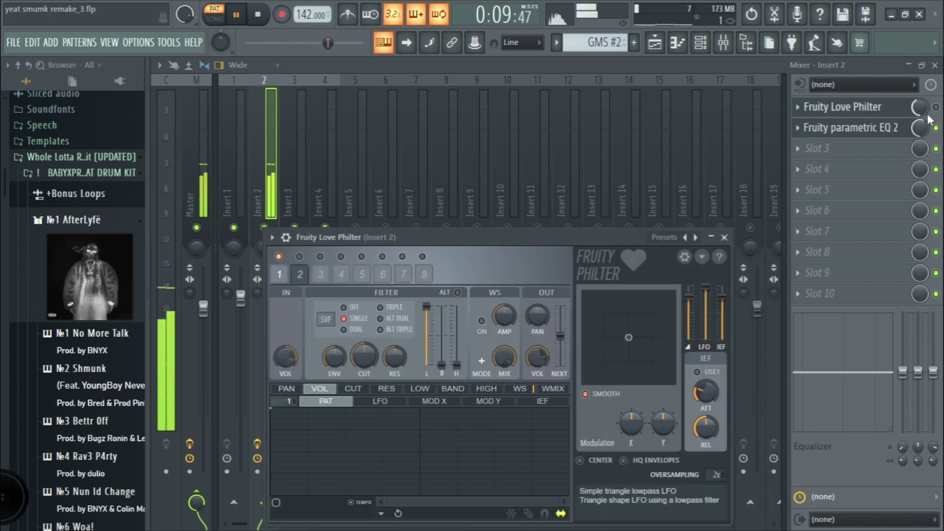
{"action": "key", "text": "Escape"}
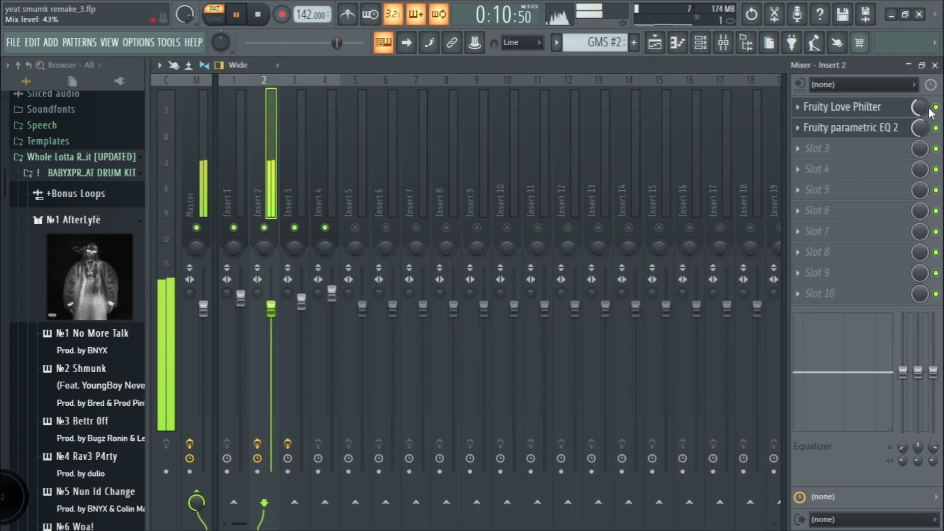
{"action": "left_click", "coordinate": [887, 113]}
{"action": "key", "text": "Escape"}
{"action": "left_click_drag", "start_coordinate": [926, 117], "coordinate": [926, 108]}
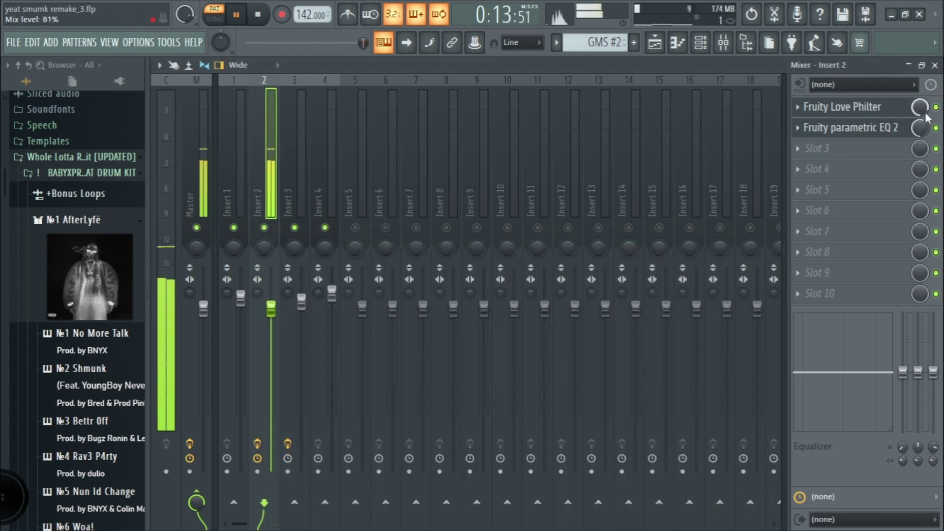
Review the Fruity Love Philter settings, stop playback and bring up the channel rack over the piano roll
{"action": "left_click", "coordinate": [897, 111]}
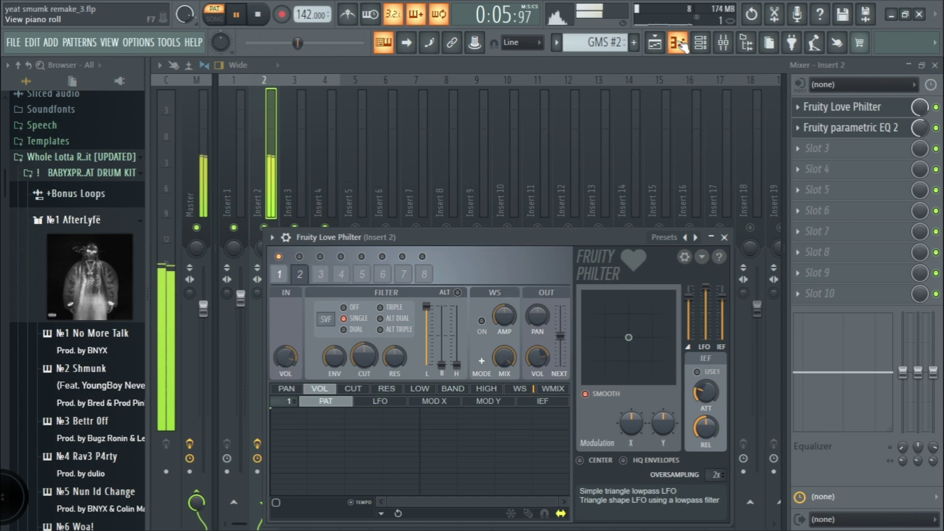
{"action": "key", "text": "space"}
{"action": "left_click", "coordinate": [678, 43]}
{"action": "left_click", "coordinate": [702, 44]}
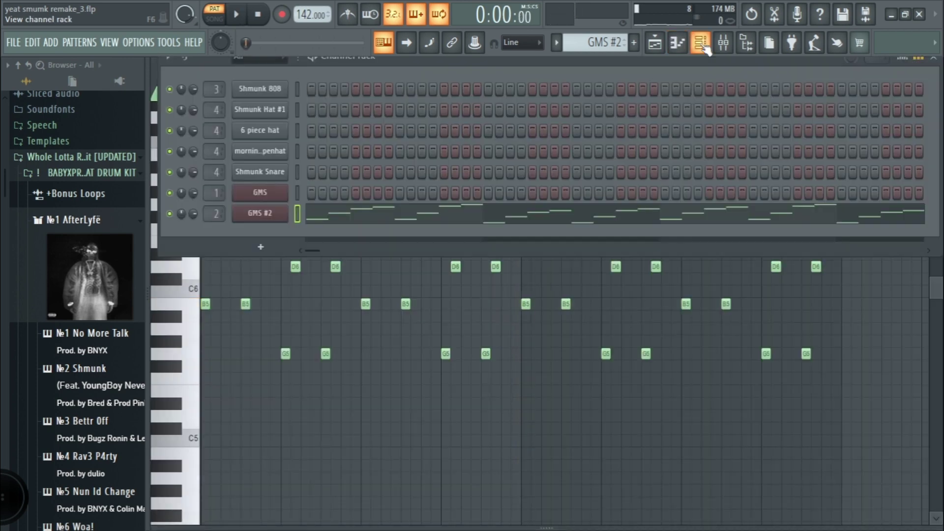
Play the Shmunk Hat #1 pattern and expand the №2 Shmunk folder of the drum kit in the browser
{"action": "left_click", "coordinate": [557, 42]}
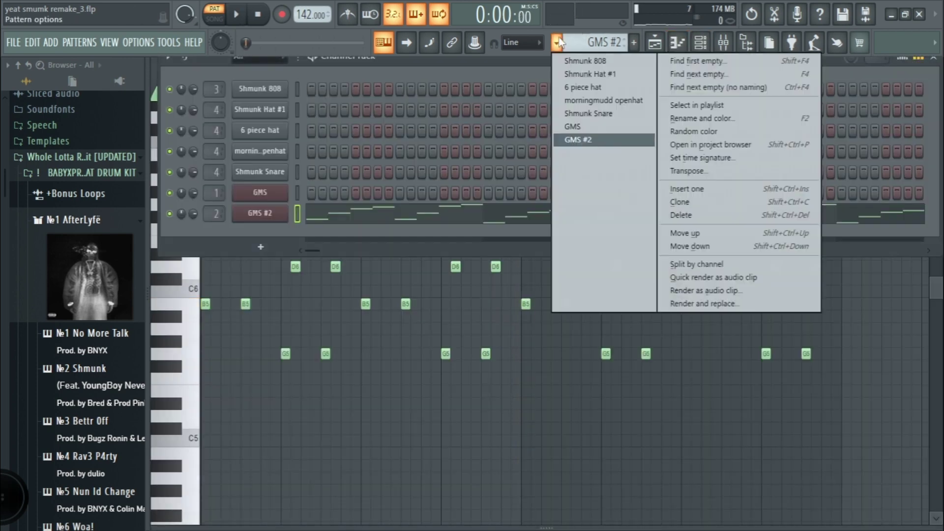
{"action": "left_click", "coordinate": [595, 73]}
{"action": "key", "text": "space"}
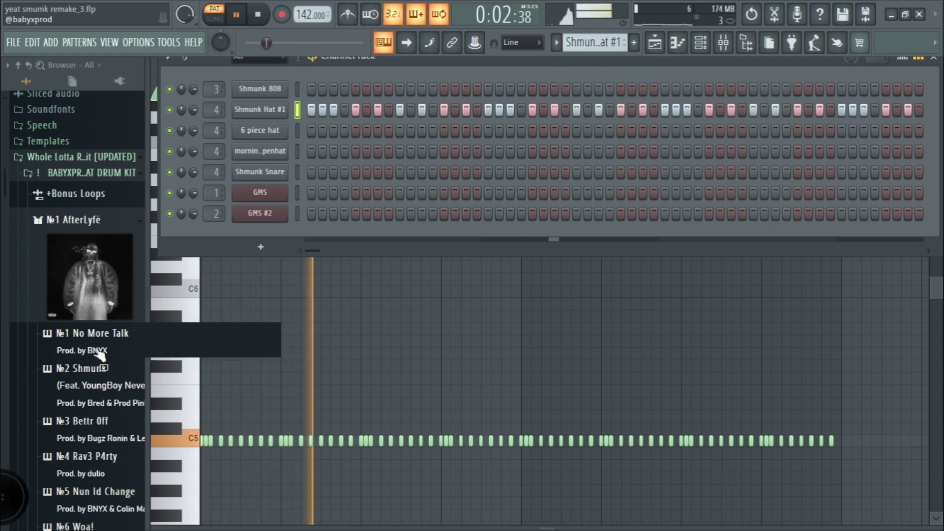
{"action": "scroll", "coordinate": [58, 381], "scroll_direction": "down", "scroll_amount": 5}
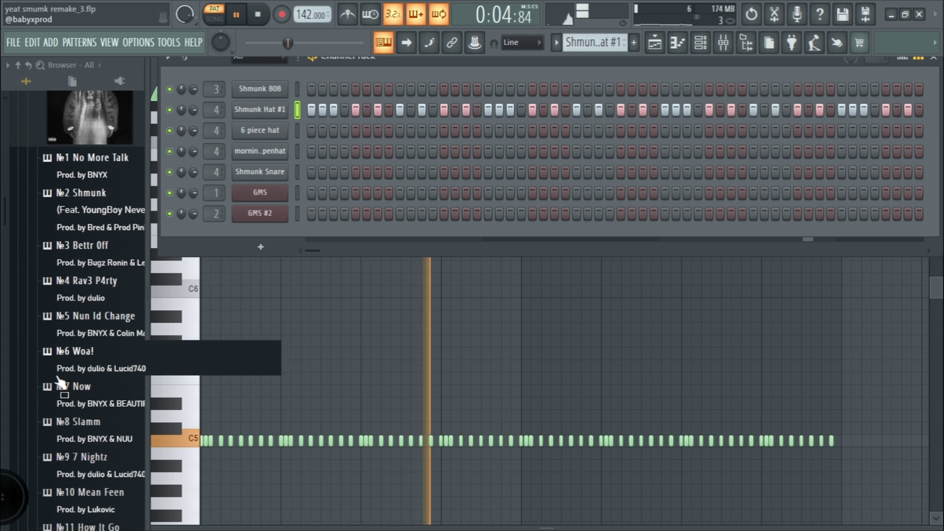
{"action": "left_click", "coordinate": [74, 228]}
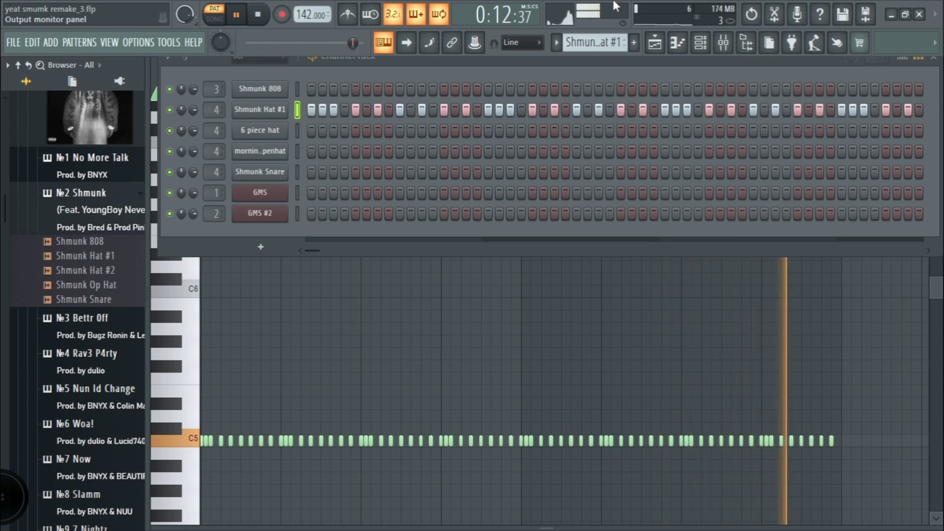
Switch to the 6 piece hat pattern and listen to it
{"action": "left_click", "coordinate": [556, 43]}
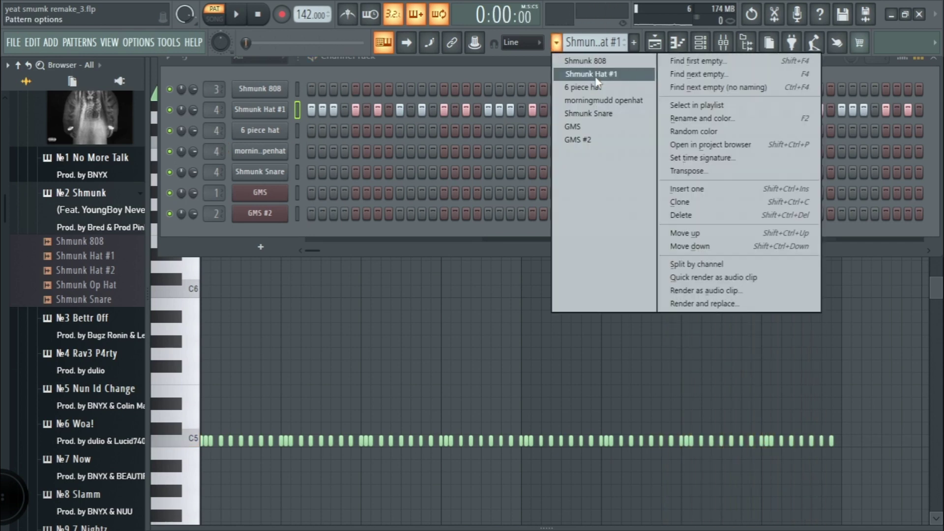
{"action": "left_click", "coordinate": [577, 90]}
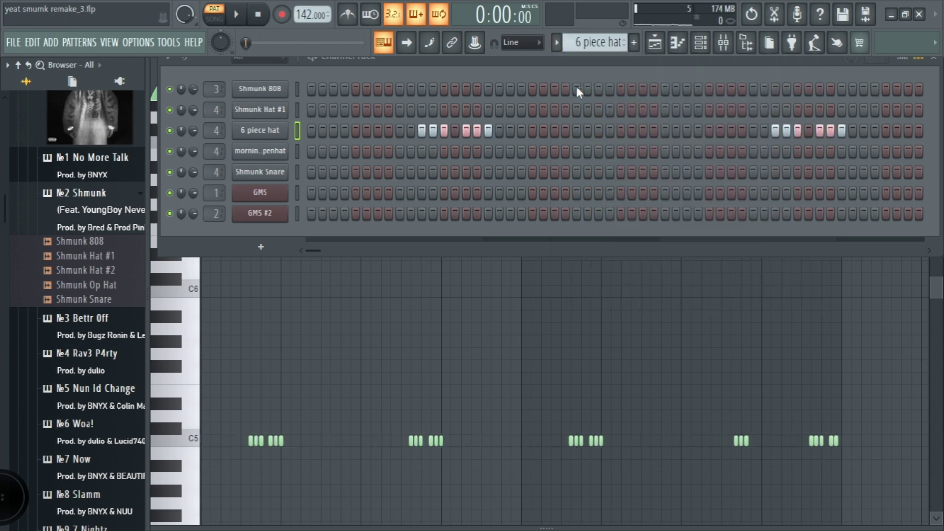
{"action": "key", "text": "space"}
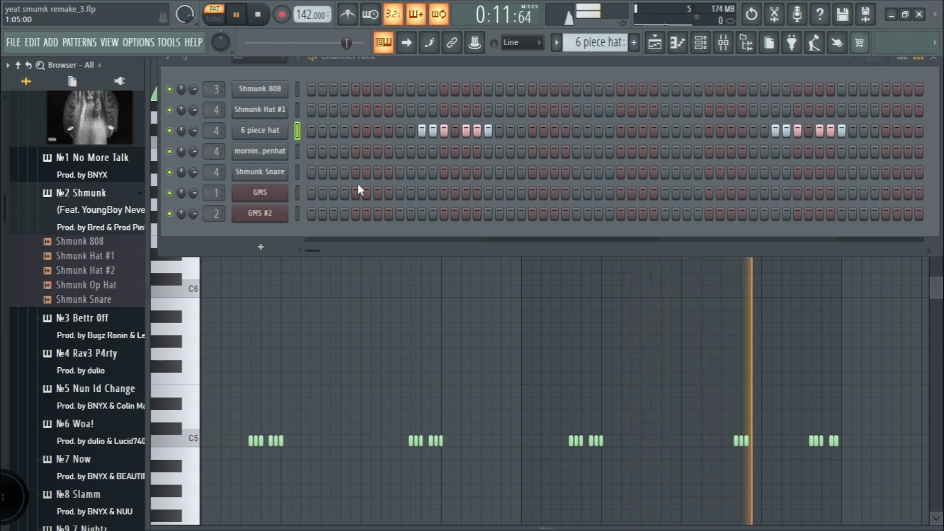
{"action": "key", "text": "space"}
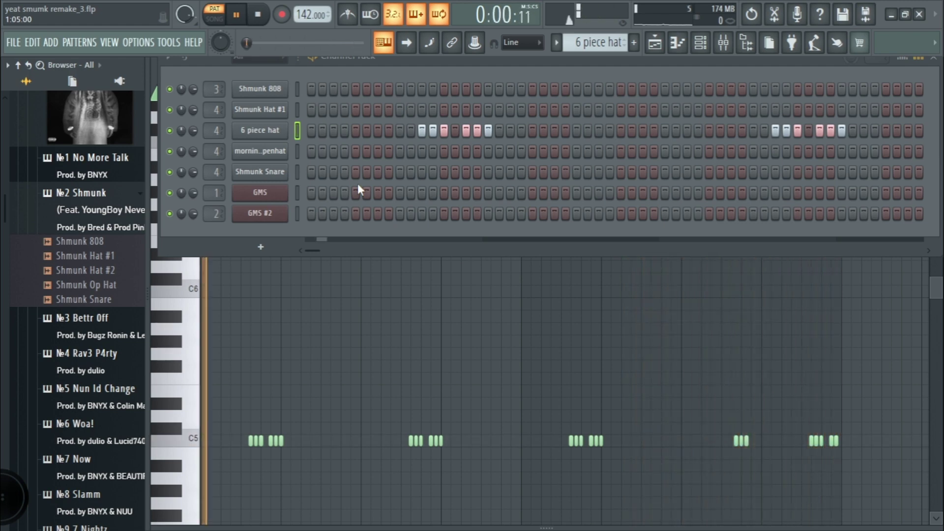
Play the morningmudd openhat pattern, then stop playback
{"action": "left_click", "coordinate": [558, 44]}
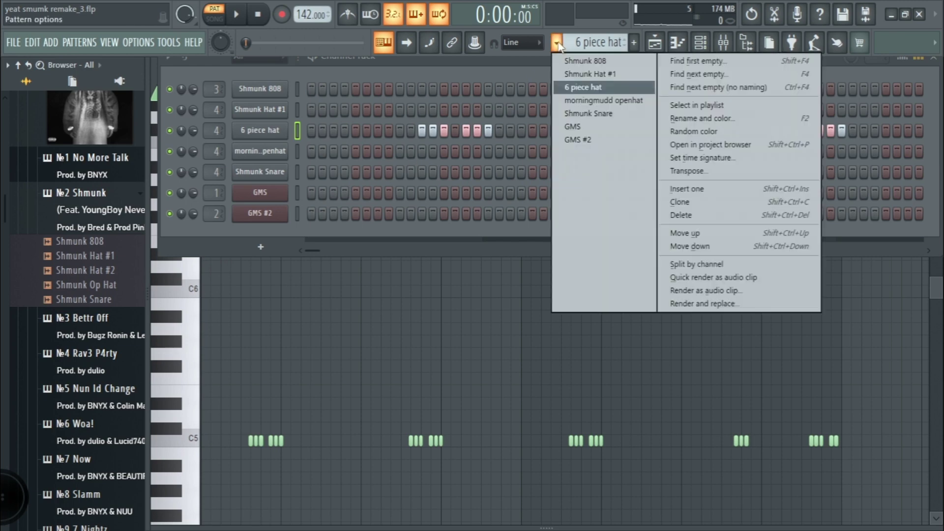
{"action": "left_click", "coordinate": [595, 100]}
{"action": "key", "text": "space"}
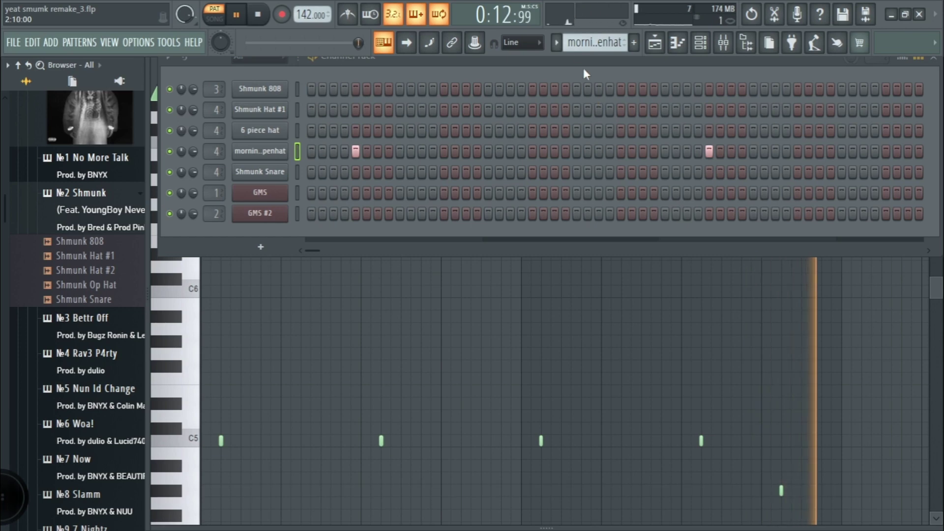
{"action": "key", "text": "space"}
Play the Shmunk Snare pattern and turn on auto-scrolling during playback
{"action": "left_click", "coordinate": [557, 43]}
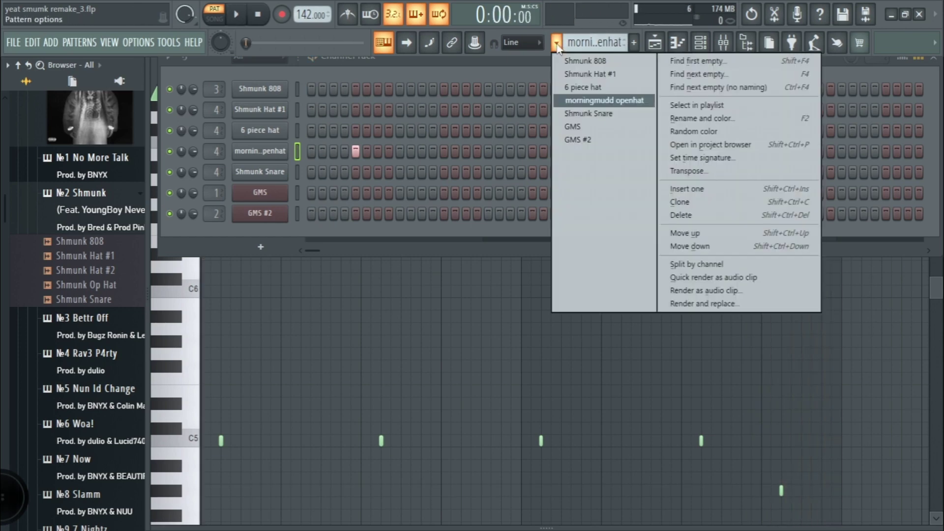
{"action": "left_click", "coordinate": [591, 113]}
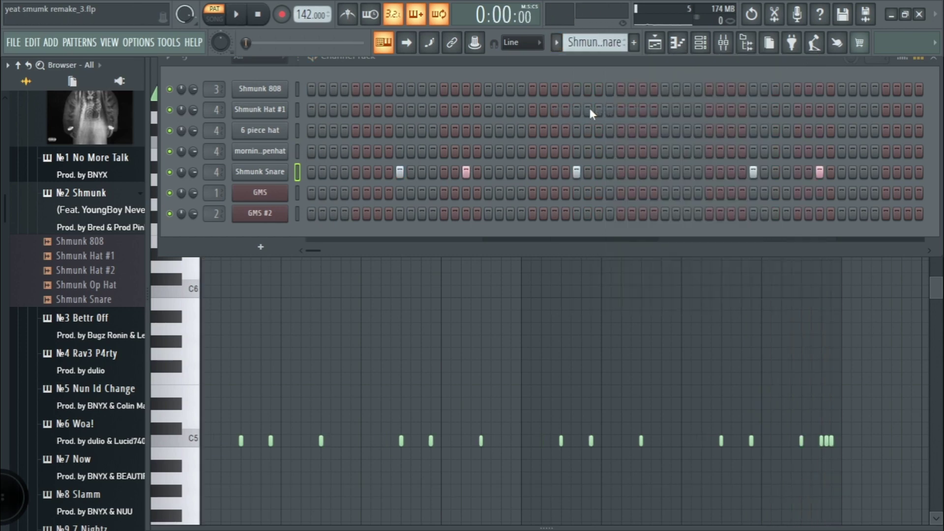
{"action": "key", "text": "space"}
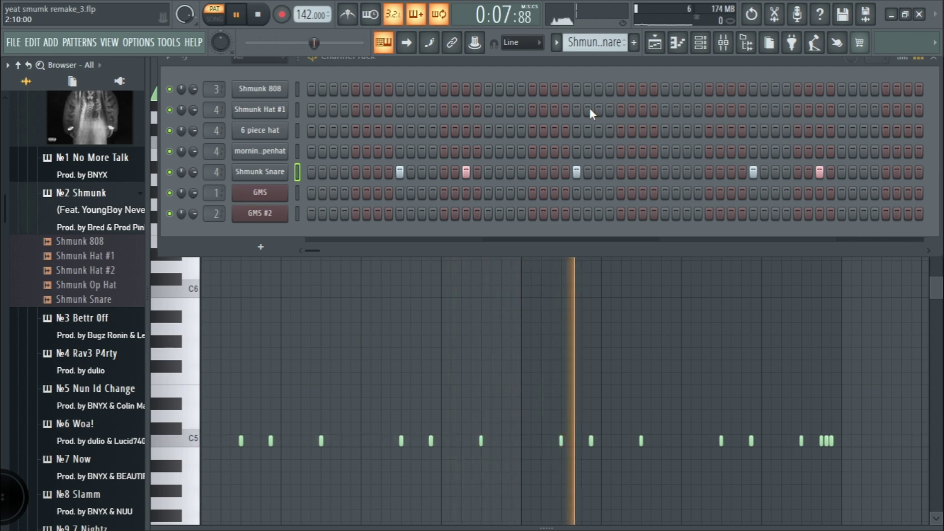
{"action": "left_click", "coordinate": [413, 44]}
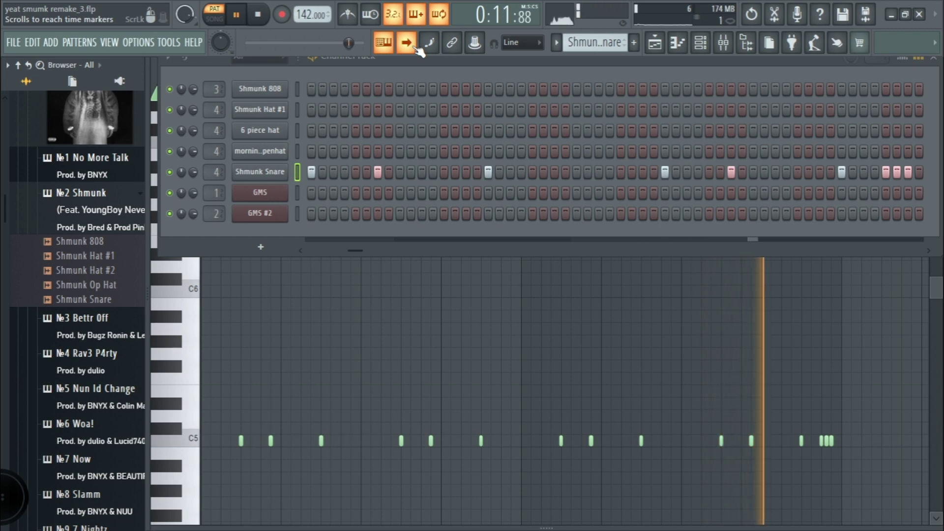
{"action": "key", "text": "space"}
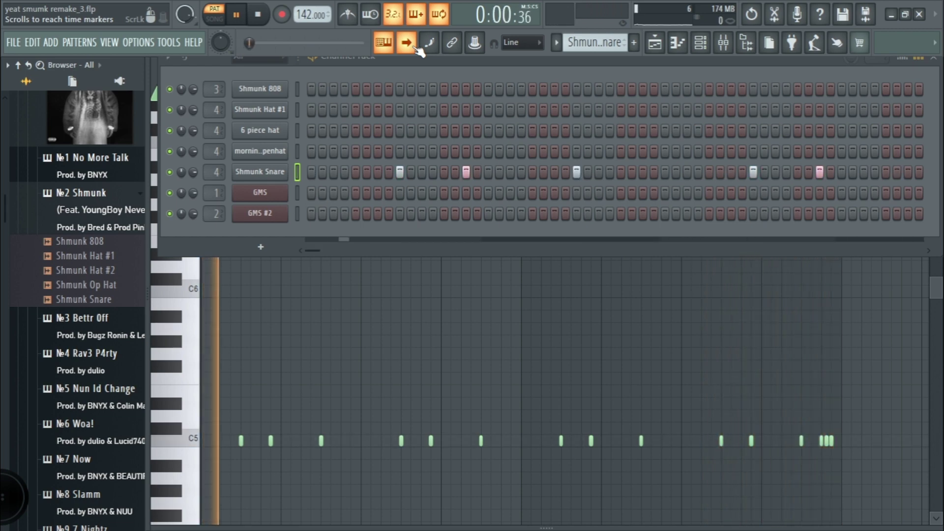
Select the Shmunk 808 pattern from the playlist, open its notes in the piano roll and listen to it
{"action": "left_click", "coordinate": [667, 56]}
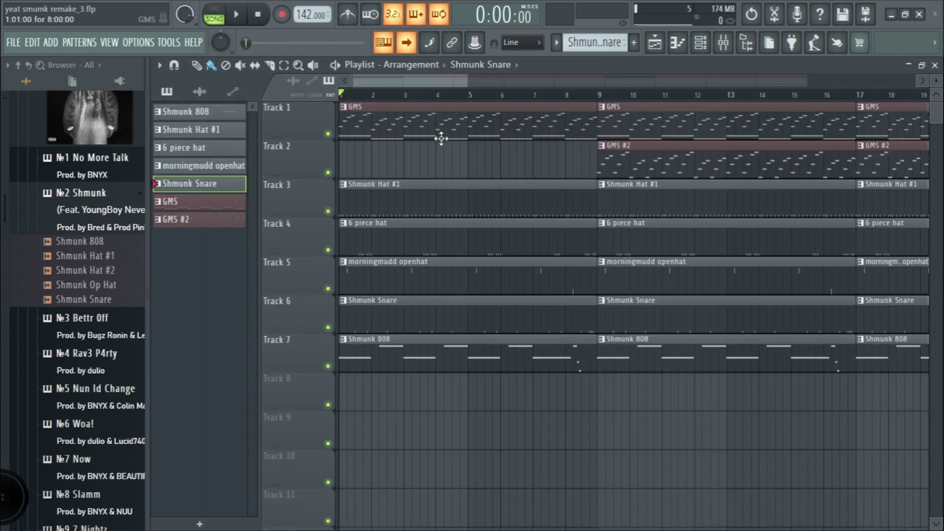
{"action": "scroll", "coordinate": [441, 139], "scroll_direction": "down", "scroll_amount": 2}
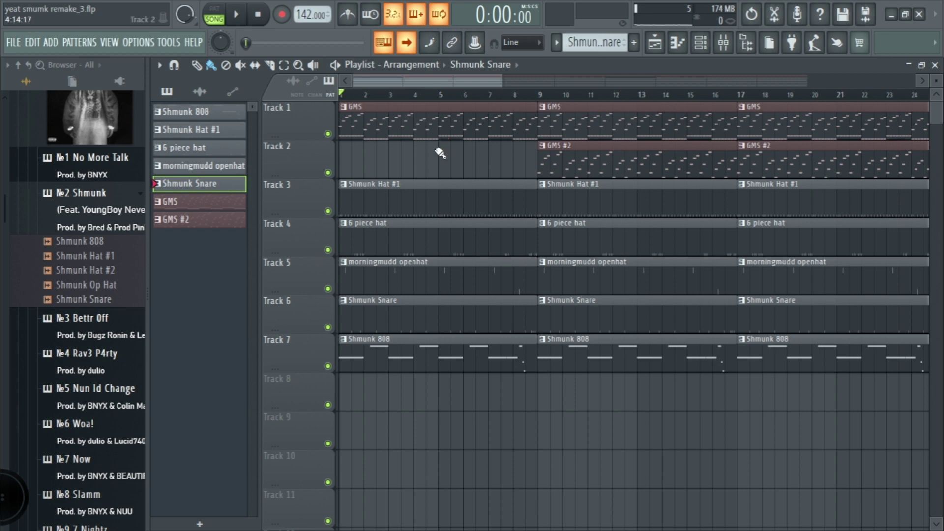
{"action": "scroll", "coordinate": [441, 154], "scroll_direction": "down", "scroll_amount": 1}
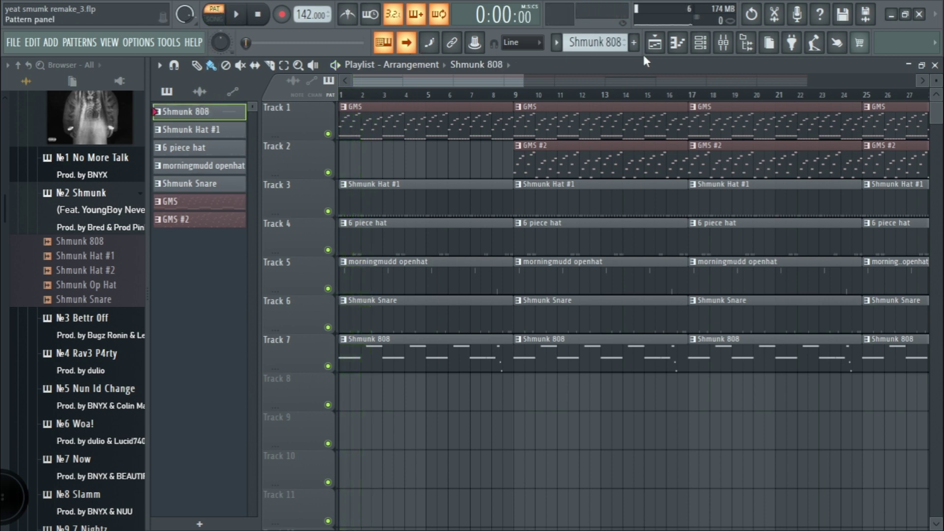
{"action": "left_click", "coordinate": [679, 44]}
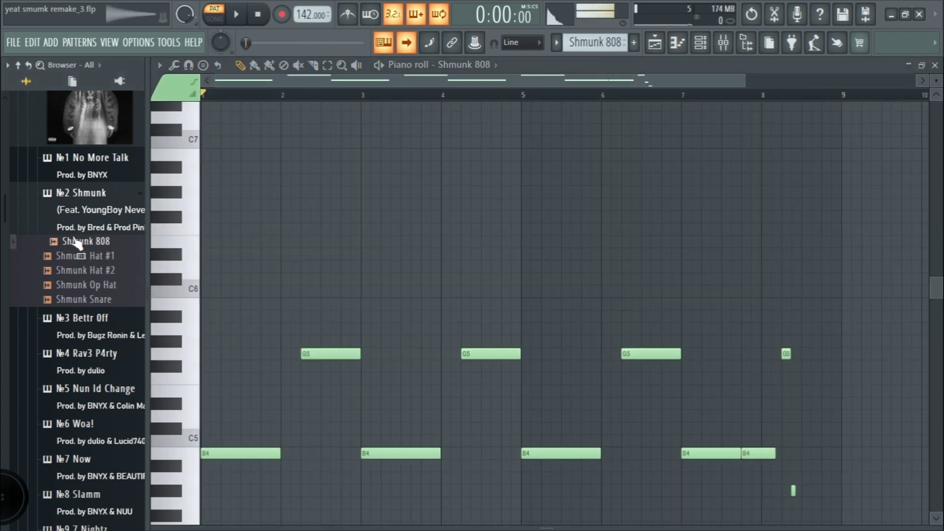
{"action": "scroll", "coordinate": [266, 265], "scroll_direction": "down", "scroll_amount": 3}
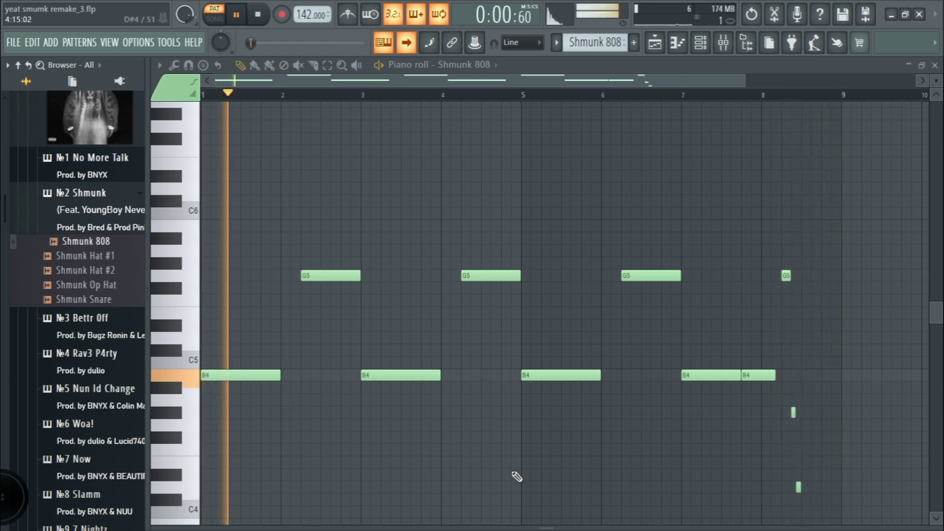
{"action": "mouse_move", "coordinate": [546, 527]}
{"action": "left_mouse_down"}
{"action": "mouse_move", "coordinate": [536, 465]}
{"action": "mouse_move", "coordinate": [545, 527]}
{"action": "left_mouse_up"}
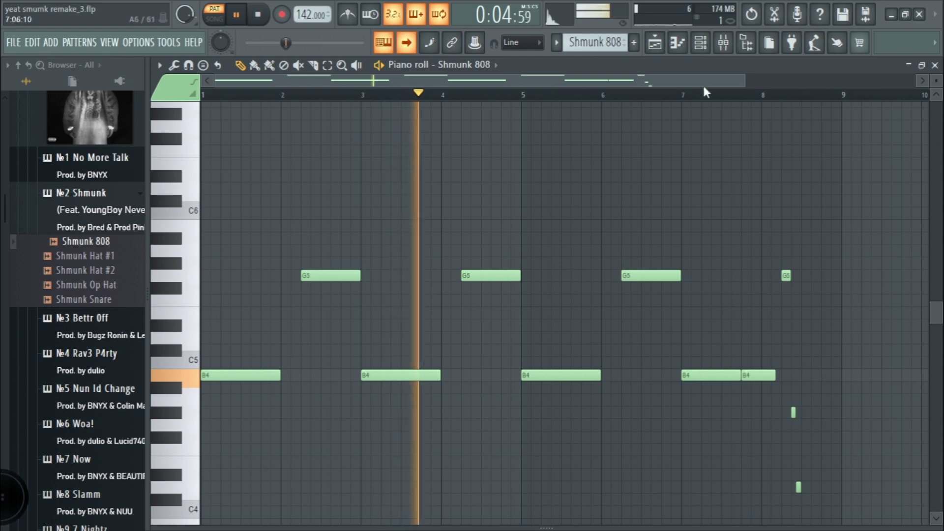
Show the Shmunk 808 channel's volume envelope settings during playback, then close them
{"action": "key", "text": "F6"}
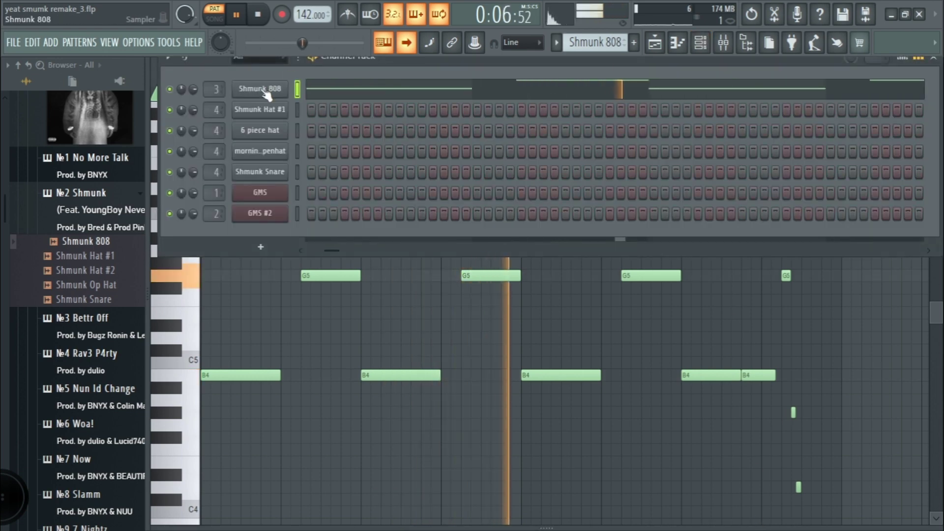
{"action": "left_click", "coordinate": [266, 93]}
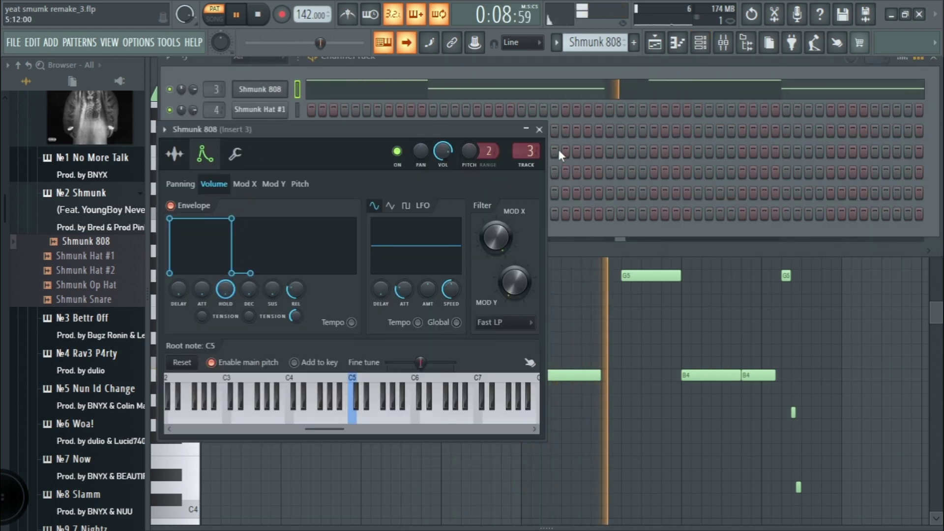
{"action": "left_click", "coordinate": [540, 130]}
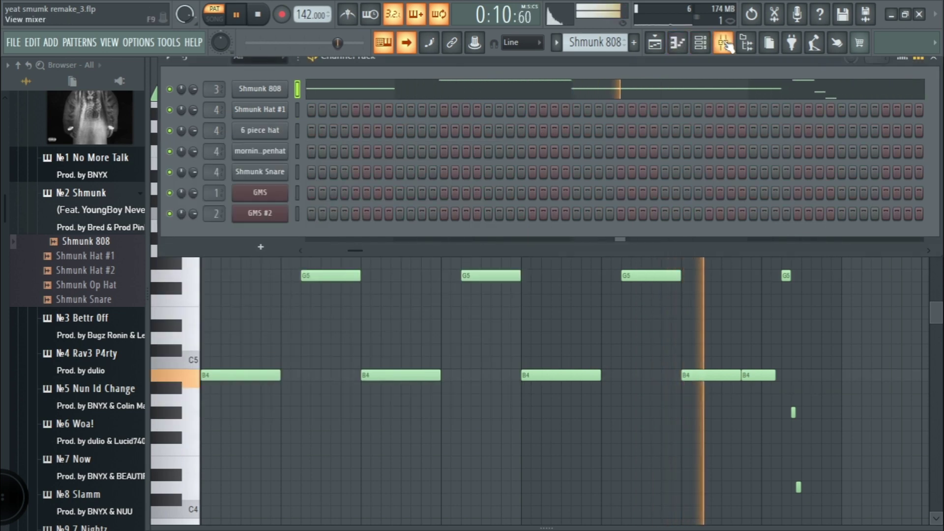
Show the Fruity Blood Overdrive settings on the 808's mixer track, Insert 3, and stop playback
{"action": "left_click", "coordinate": [723, 43]}
{"action": "left_click", "coordinate": [870, 116]}
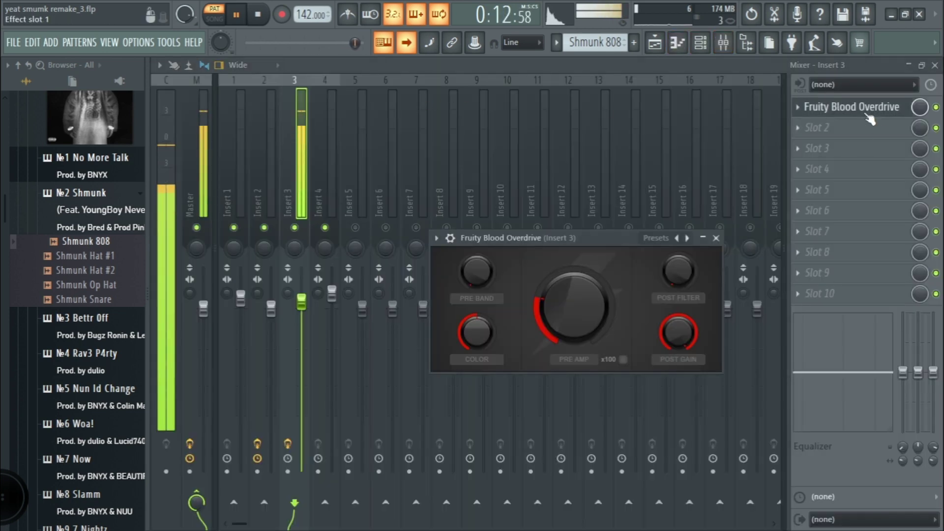
{"action": "key", "text": "space"}
Play the full arrangement from the start in the playlist and collapse the browser for more room
{"action": "left_click", "coordinate": [657, 43]}
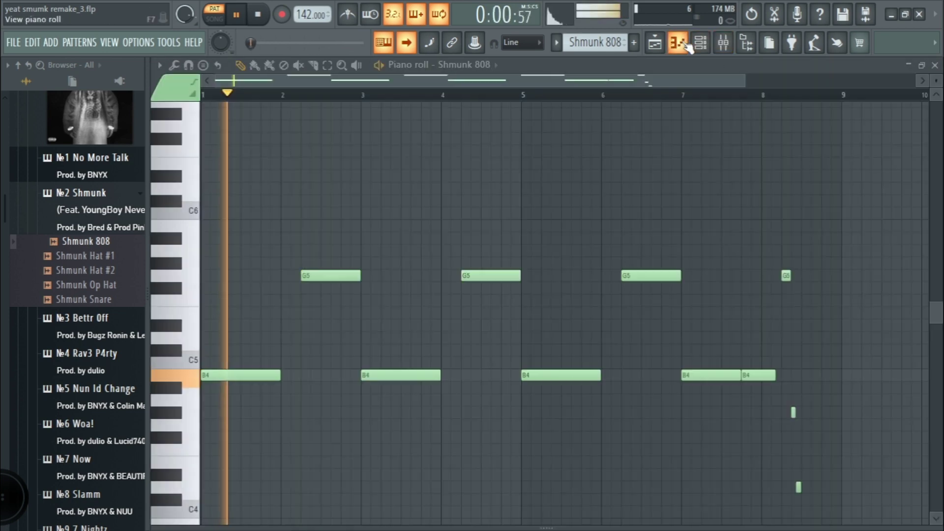
{"action": "left_click", "coordinate": [657, 44]}
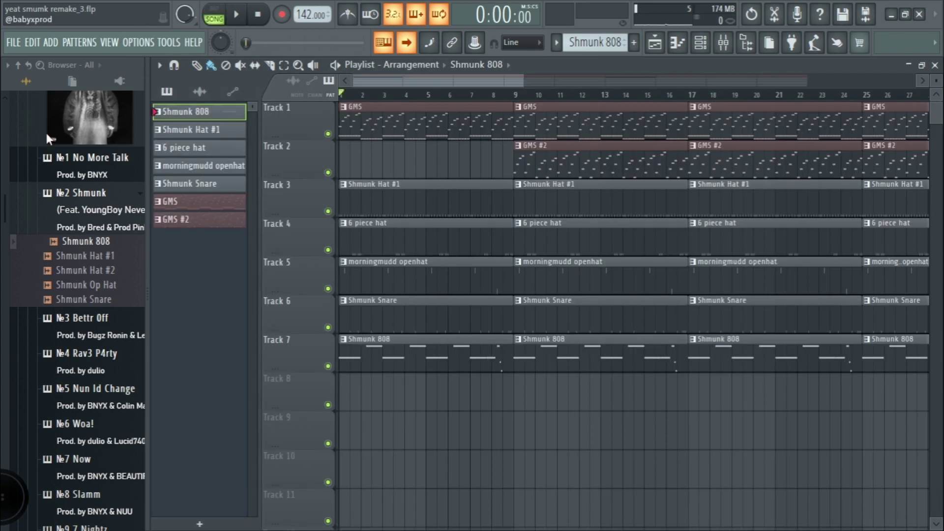
{"action": "key", "text": "space"}
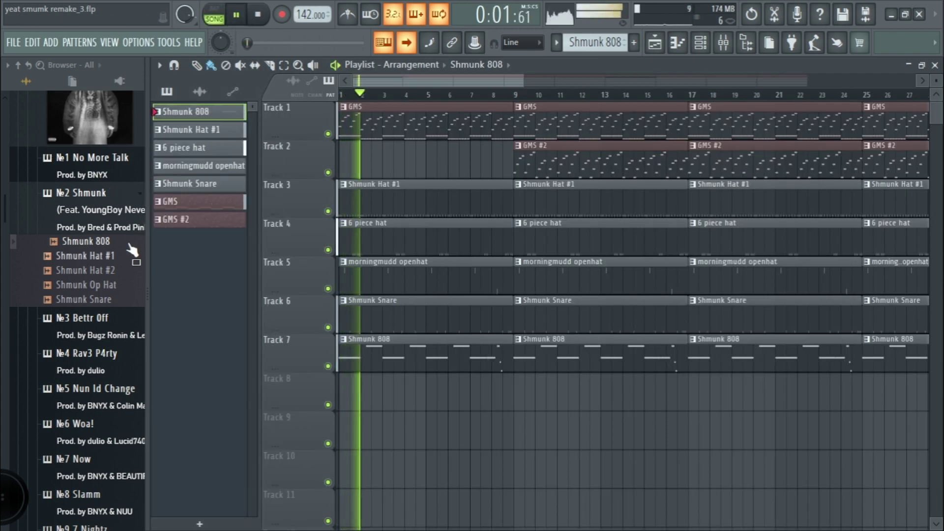
{"action": "left_click_drag", "start_coordinate": [145, 242], "coordinate": [3, 239]}
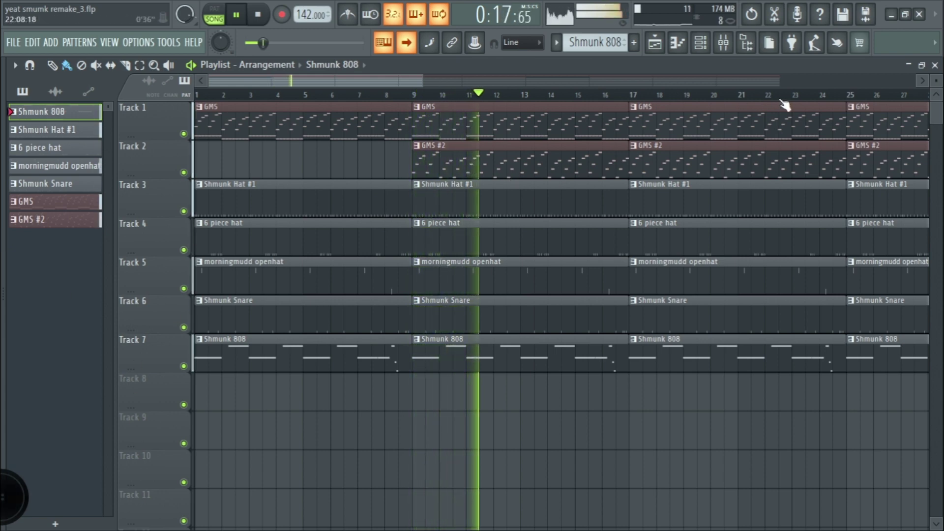
Show the effects chain of mixer track Insert 2 while the song plays, then return to the playlist
{"action": "left_click", "coordinate": [723, 42]}
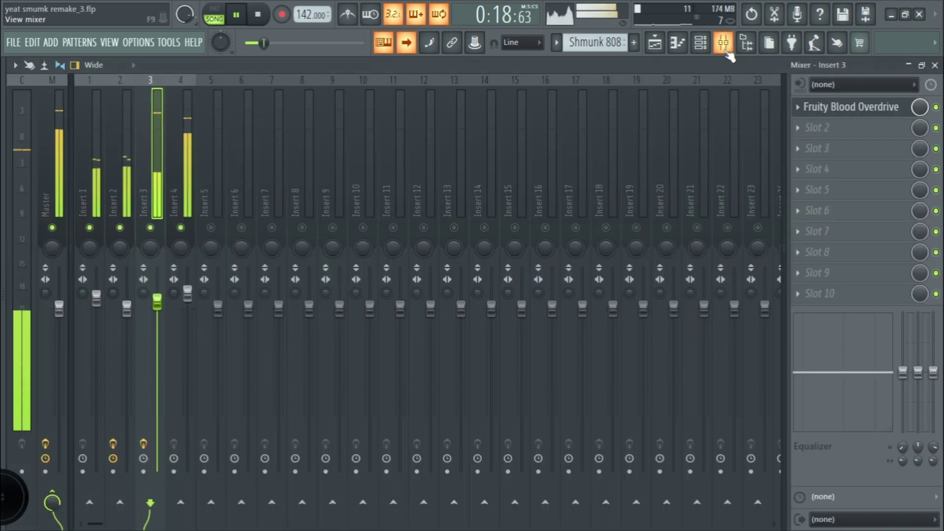
{"action": "left_click", "coordinate": [127, 164]}
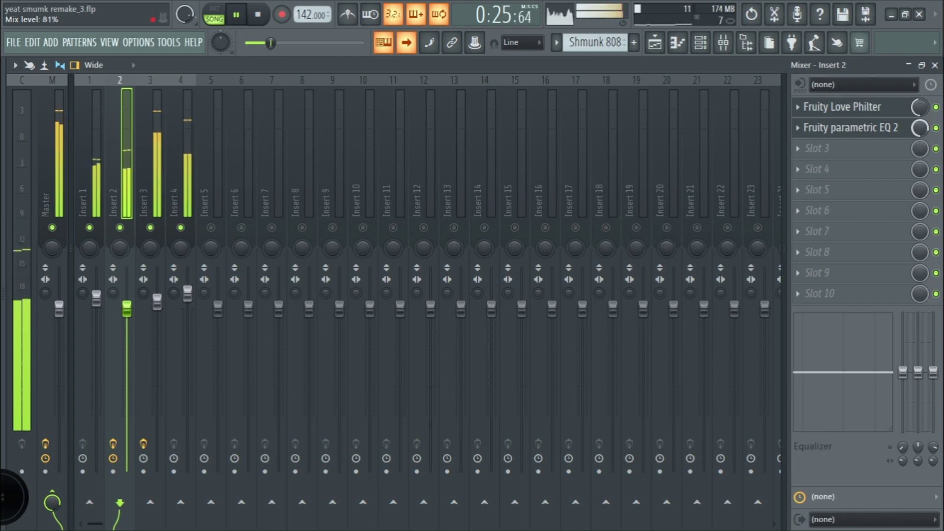
{"action": "left_click", "coordinate": [657, 44]}
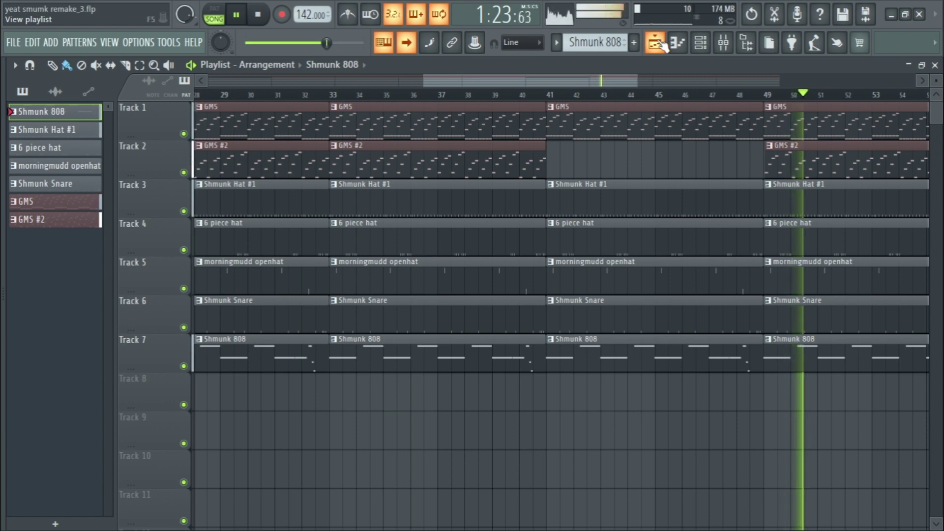
Delete the three GMS #2 clips from bar 49 onward on Track 2
{"action": "left_click", "coordinate": [837, 156]}
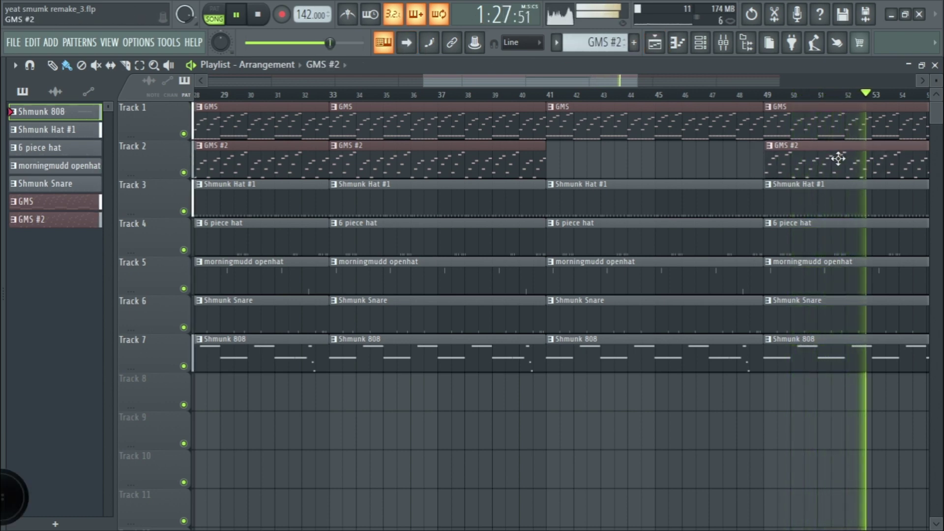
{"action": "right_click", "coordinate": [841, 160]}
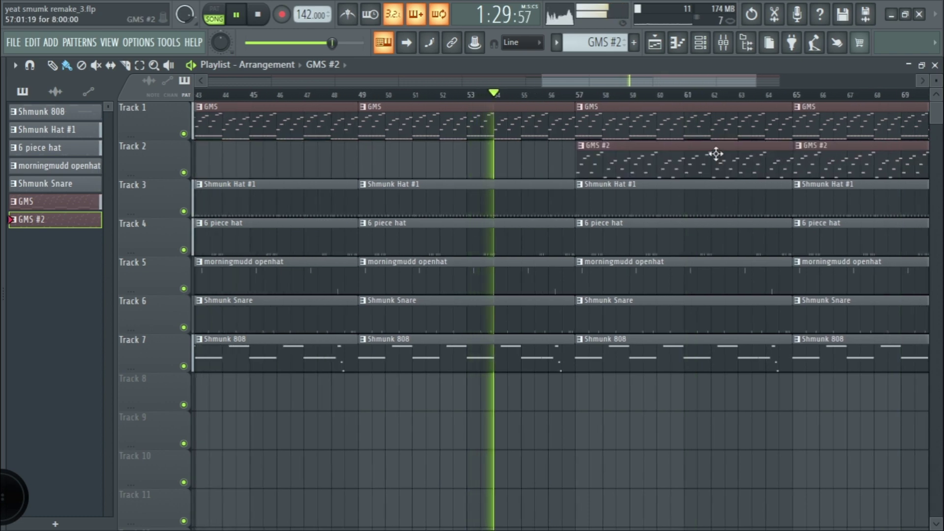
{"action": "scroll", "coordinate": [716, 154], "scroll_direction": "down", "scroll_amount": 3}
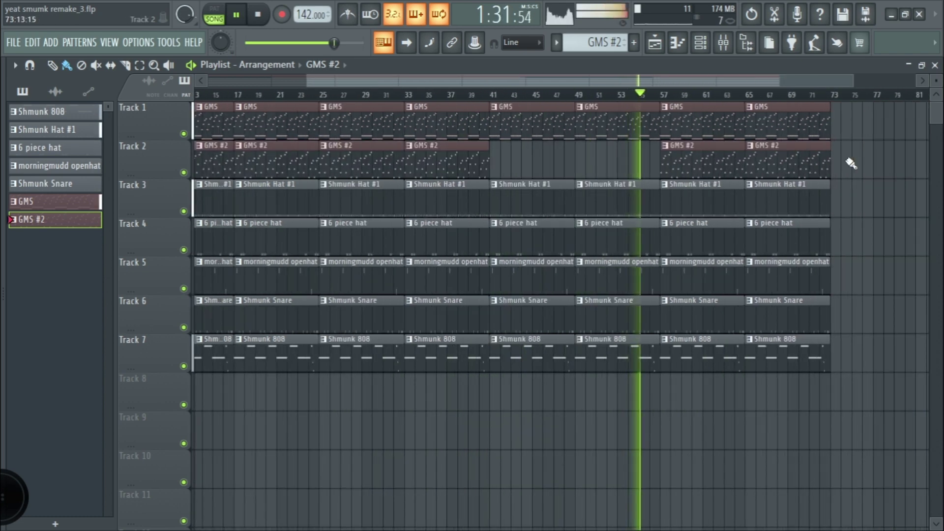
{"action": "right_click", "coordinate": [786, 158]}
{"action": "right_click", "coordinate": [723, 152]}
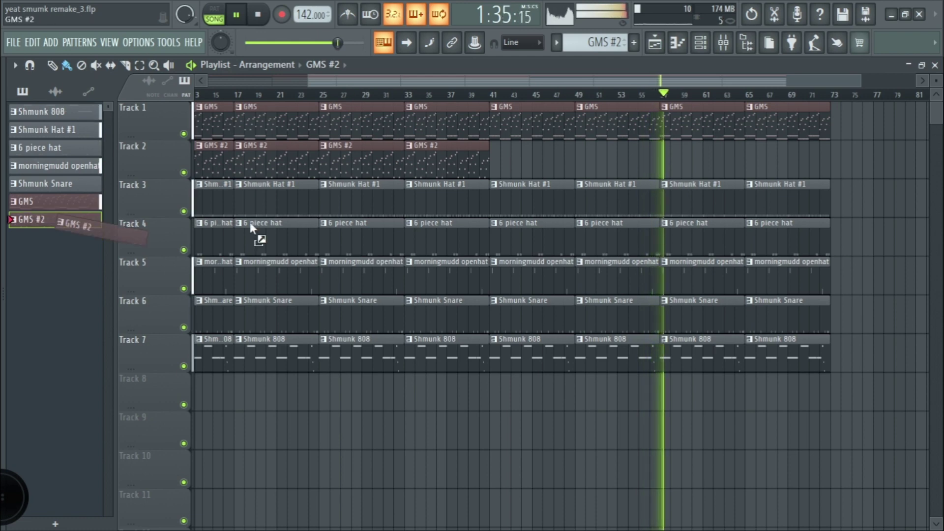
Place a GMS #2 clip at bar 49 on Track 2 and duplicate it to bars 57 and 65
{"action": "left_click_drag", "start_coordinate": [250, 222], "coordinate": [577, 154]}
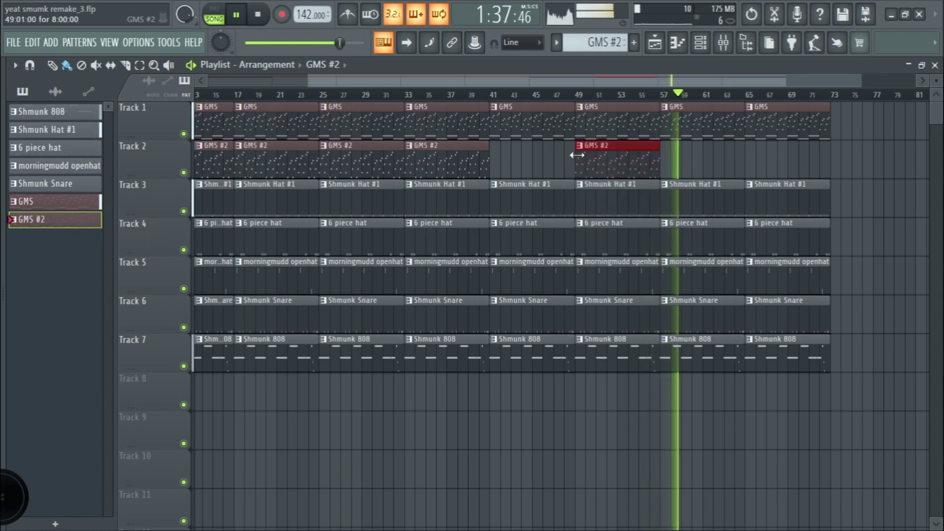
{"action": "key", "text": "ctrl+b"}
{"action": "key", "text": "ctrl+b"}
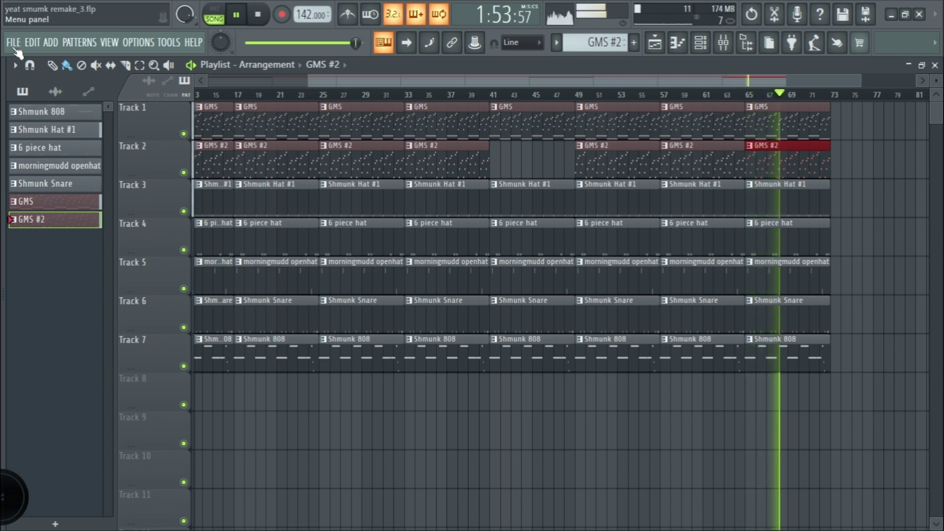
Save the project as a new version, yeat smumk remake_4.flp
{"action": "left_click", "coordinate": [15, 45]}
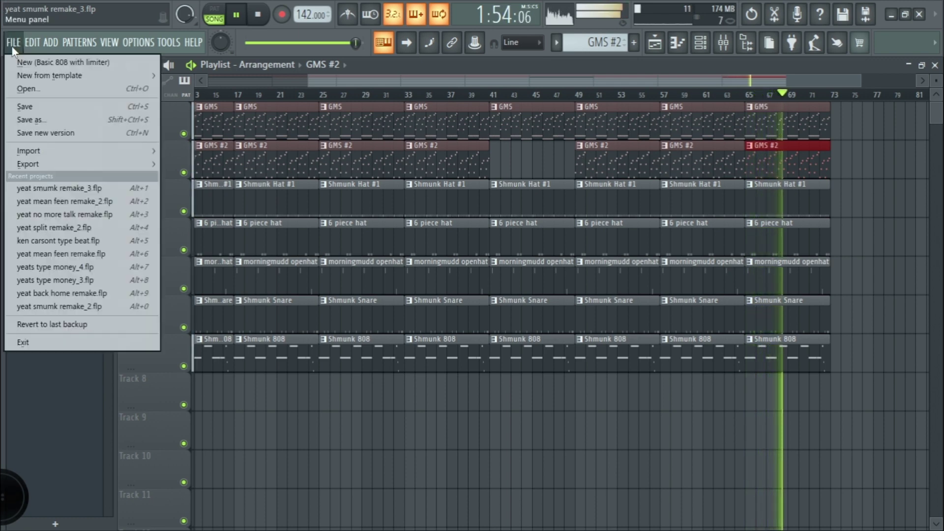
{"action": "left_click", "coordinate": [37, 130]}
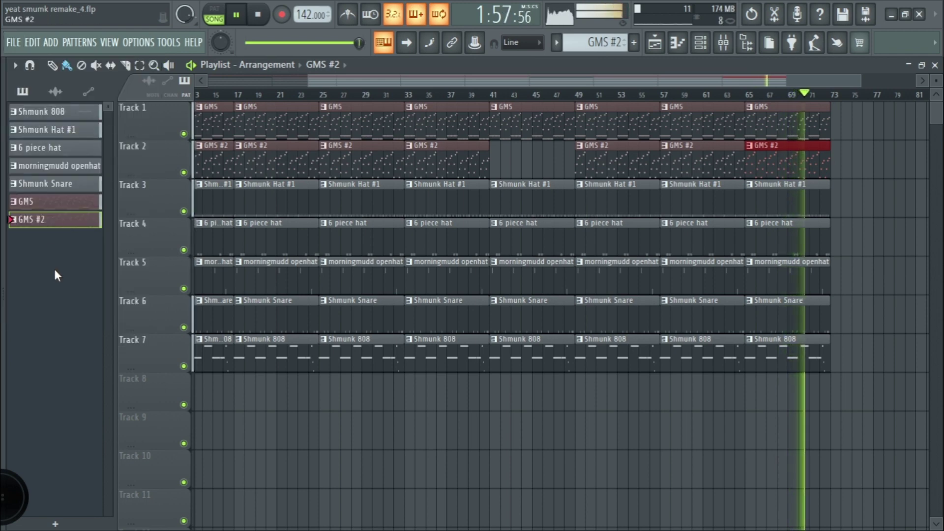